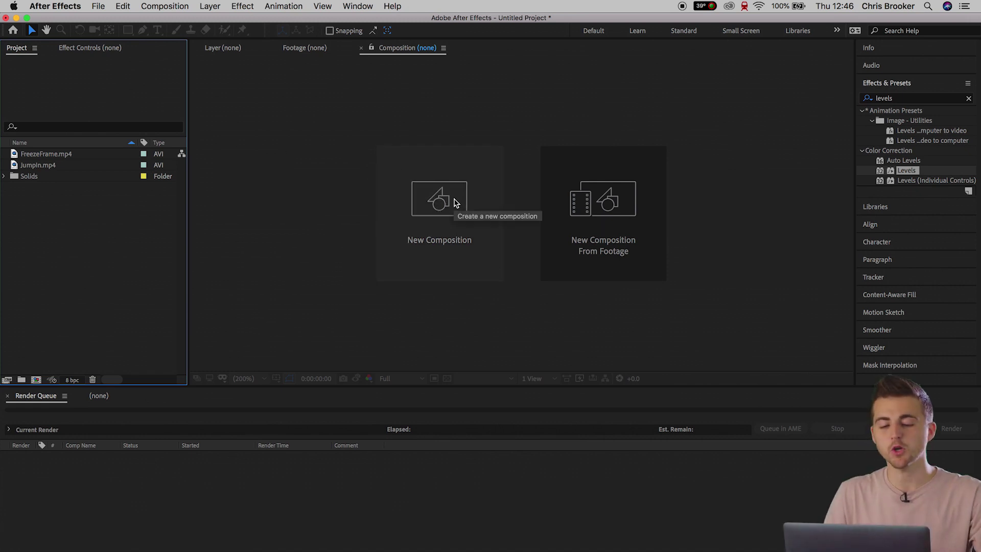
# - Create a 1920×1080, 23.976 fps, 10-second composition named ColourSplash
pyautogui.click(457, 203)
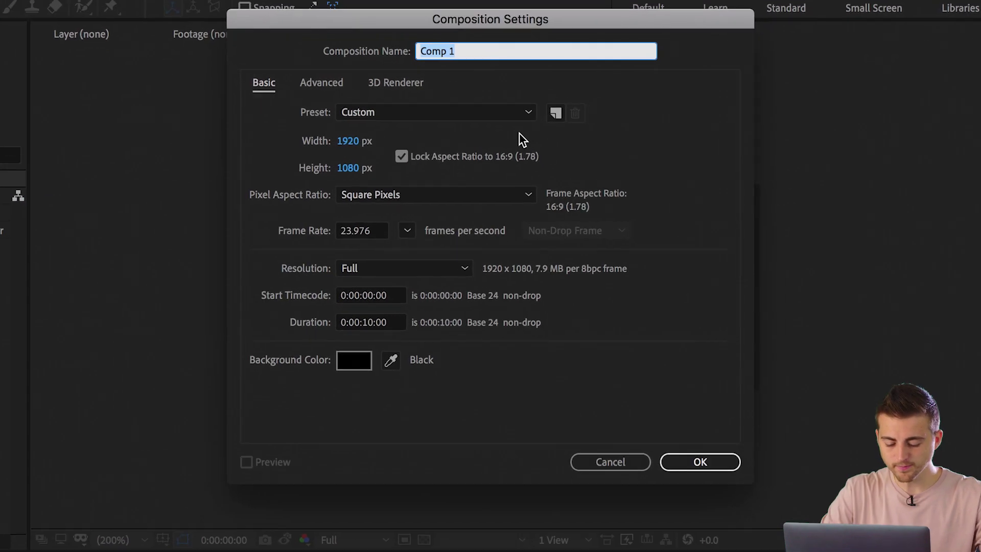
pyautogui.write('ColourSplash')
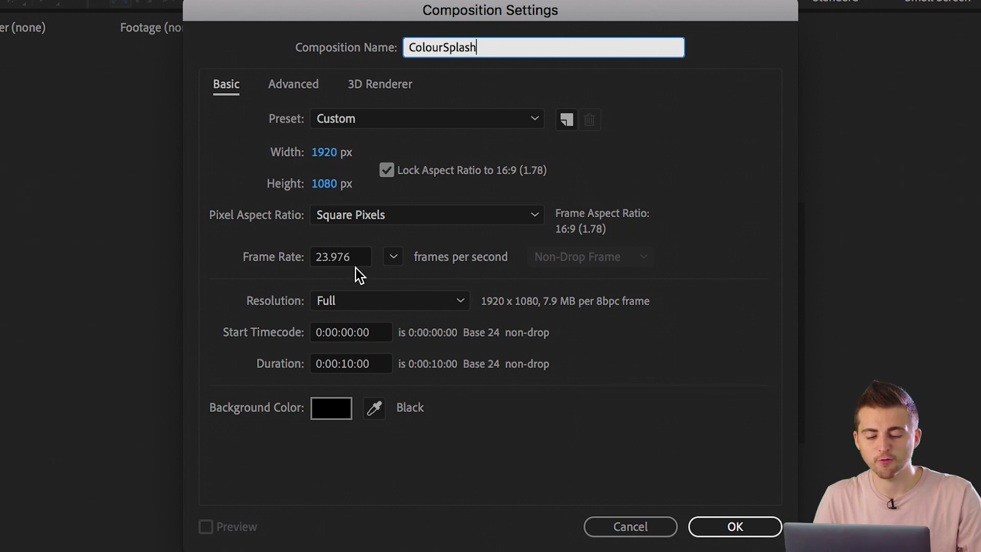
pyautogui.click(332, 258)
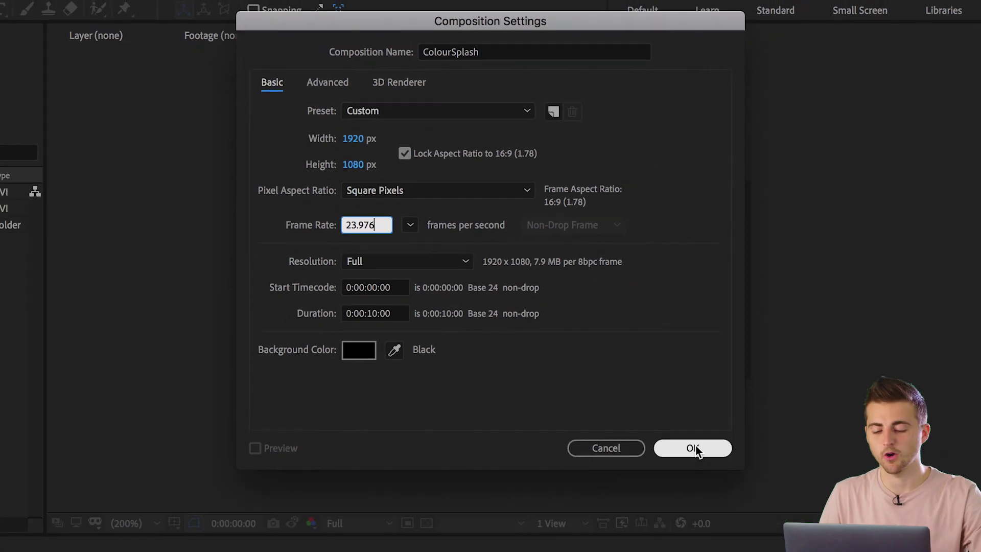
pyautogui.click(693, 448)
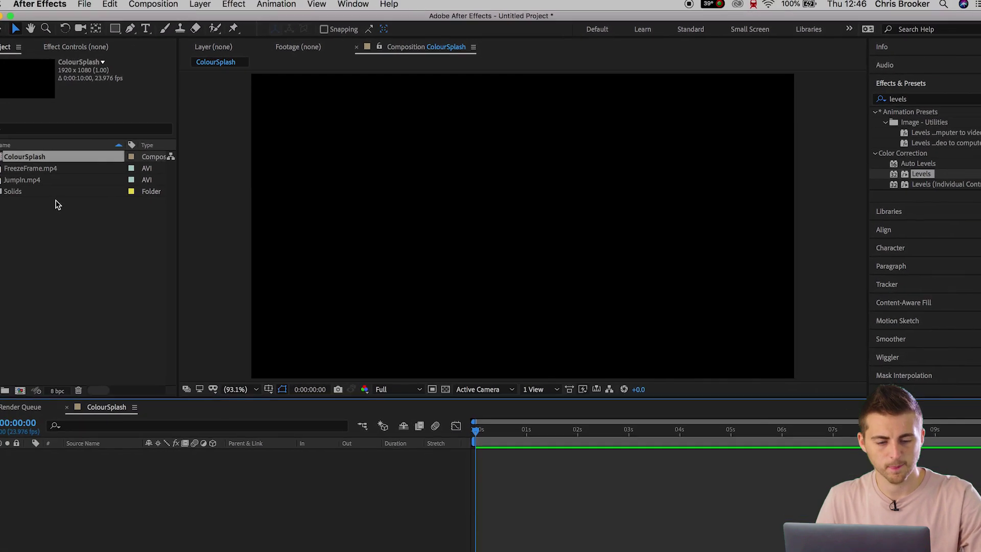
# - Add FreezeFrame.mp4 to ColourSplash and slide it so the backflip sits near the comp start
pyautogui.click(33, 179)
pyautogui.click(36, 168)
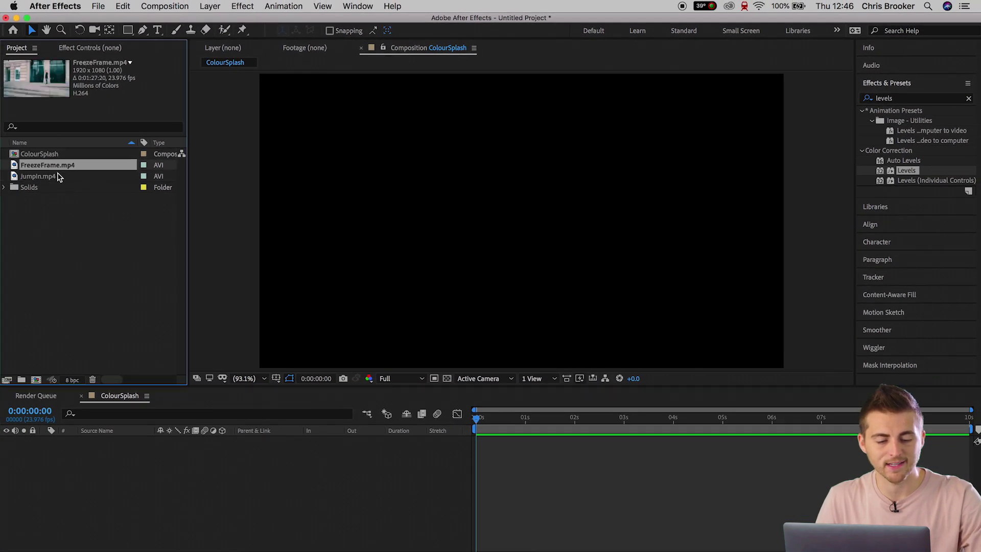
pyautogui.moveTo(56, 166); pyautogui.dragTo(215, 451)
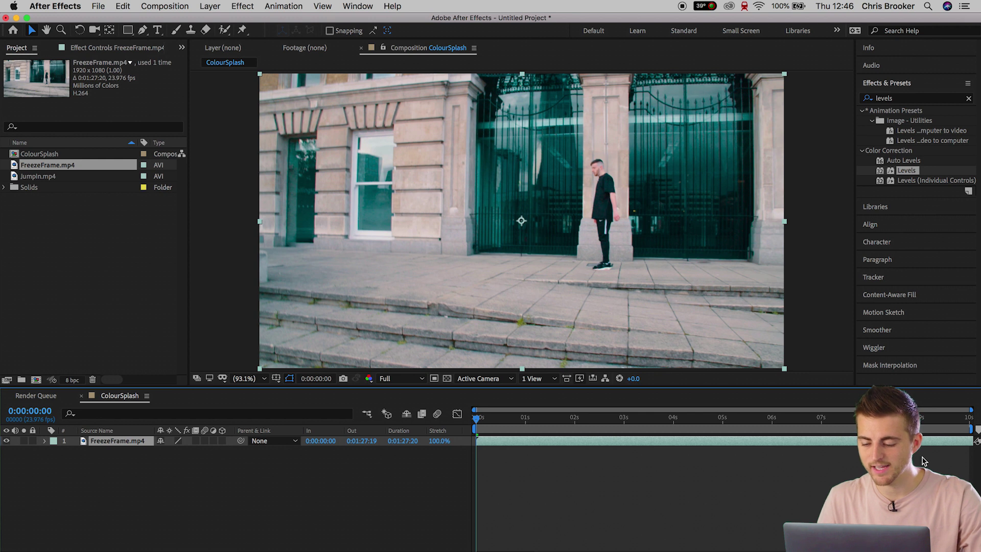
pyautogui.moveTo(670, 450); pyautogui.dragTo(258, 449)
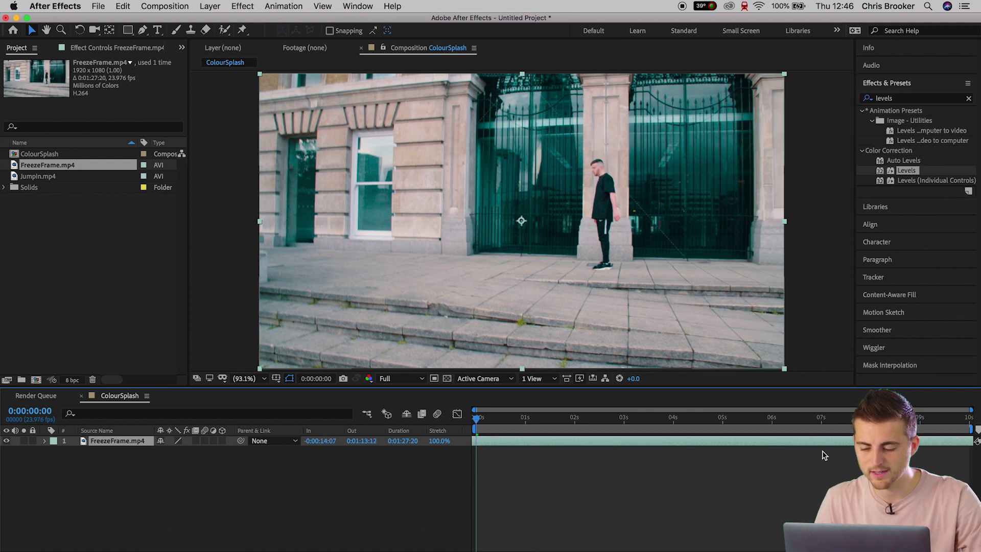
pyautogui.moveTo(846, 442); pyautogui.dragTo(311, 440)
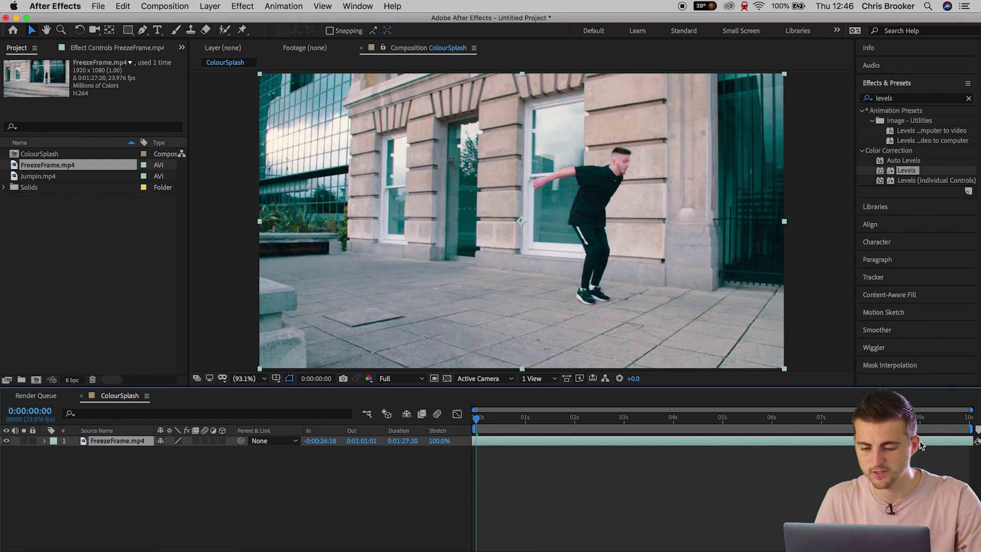
pyautogui.moveTo(919, 443); pyautogui.dragTo(742, 446)
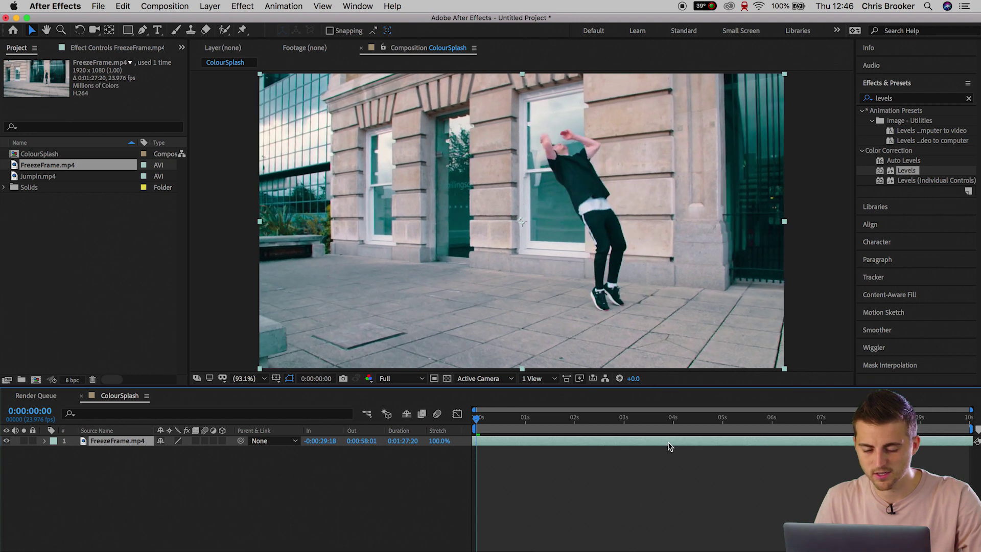
# - Trim the clip to run from the jump's start to the landing, leaving a 0:00:03:15 clip
pyautogui.moveTo(478, 420); pyautogui.dragTo(513, 425)
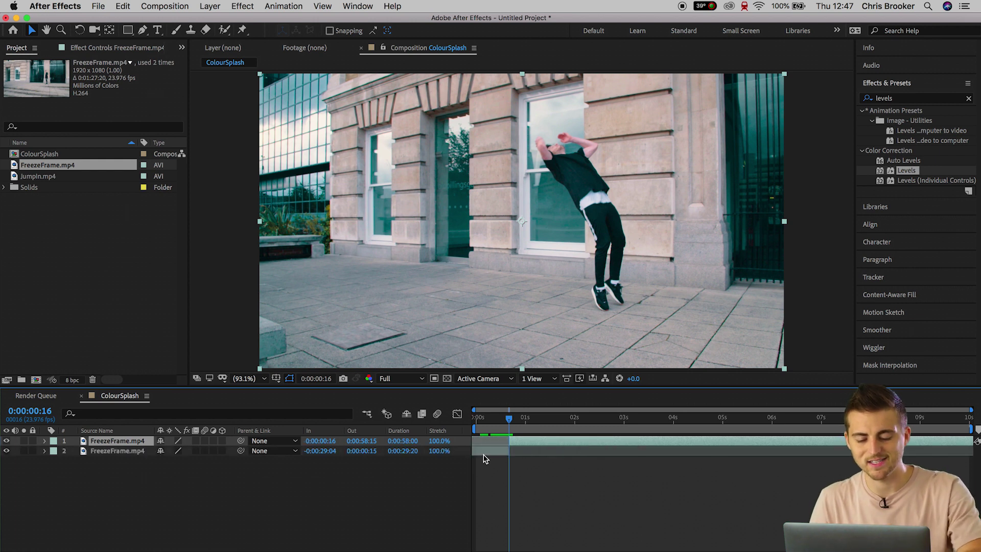
pyautogui.hotkey('alt', '[')
pyautogui.click(493, 455)
pyautogui.moveTo(528, 428); pyautogui.dragTo(689, 426)
pyautogui.click(694, 443)
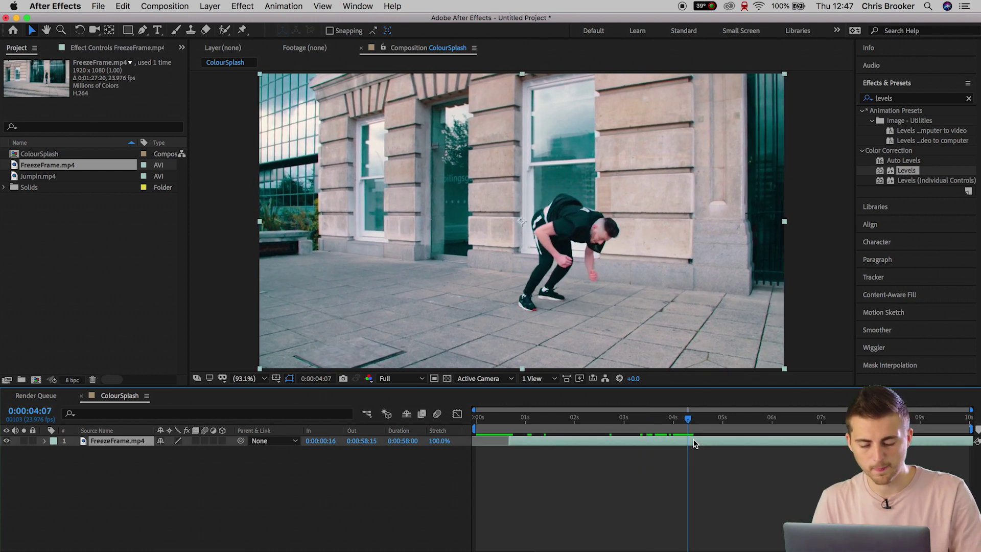
pyautogui.hotkey('alt', ']')
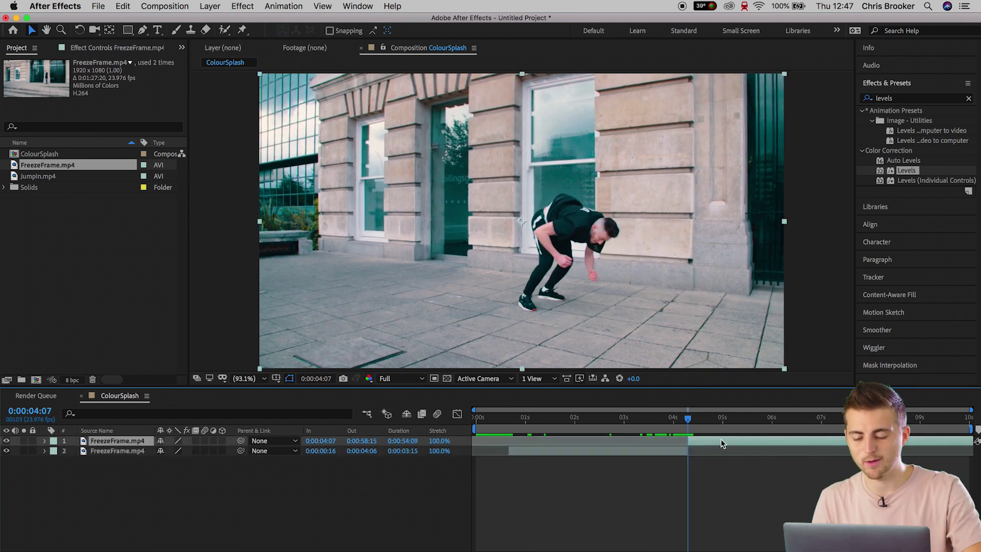
pyautogui.click(722, 442)
pyautogui.press('Home')
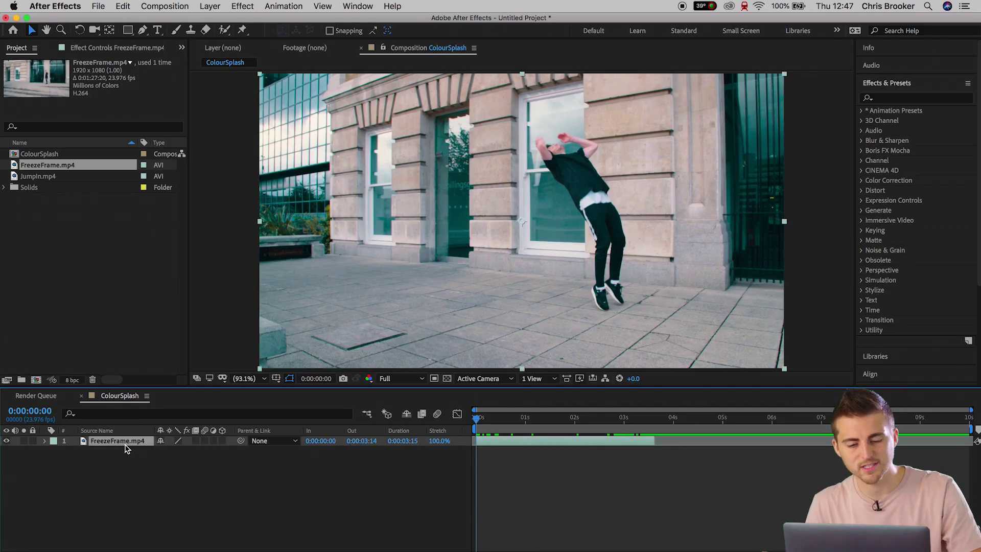
# - Duplicate the backflip layer, preview it, and hide the top copy
pyautogui.press('super+d')
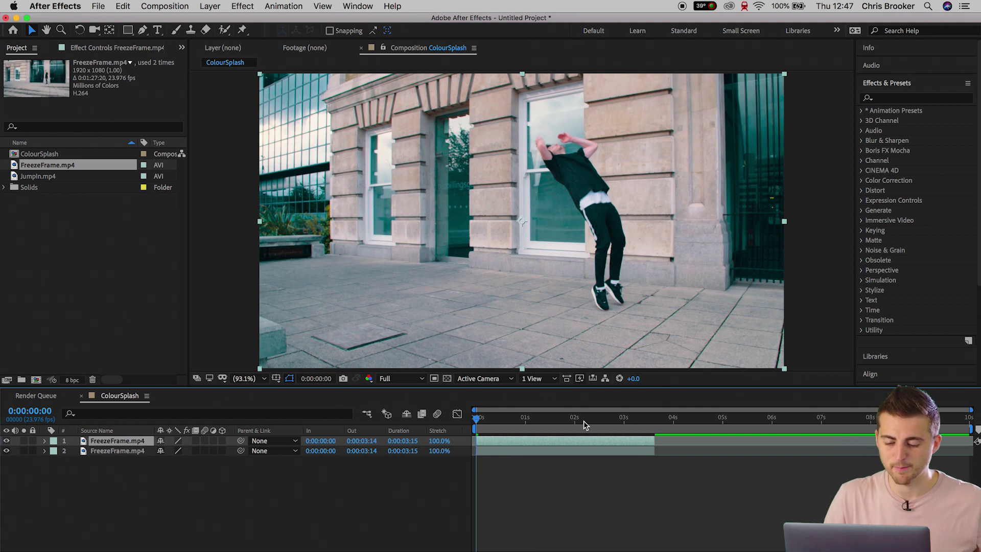
pyautogui.press('space')
pyautogui.press('space')
pyautogui.click(561, 453)
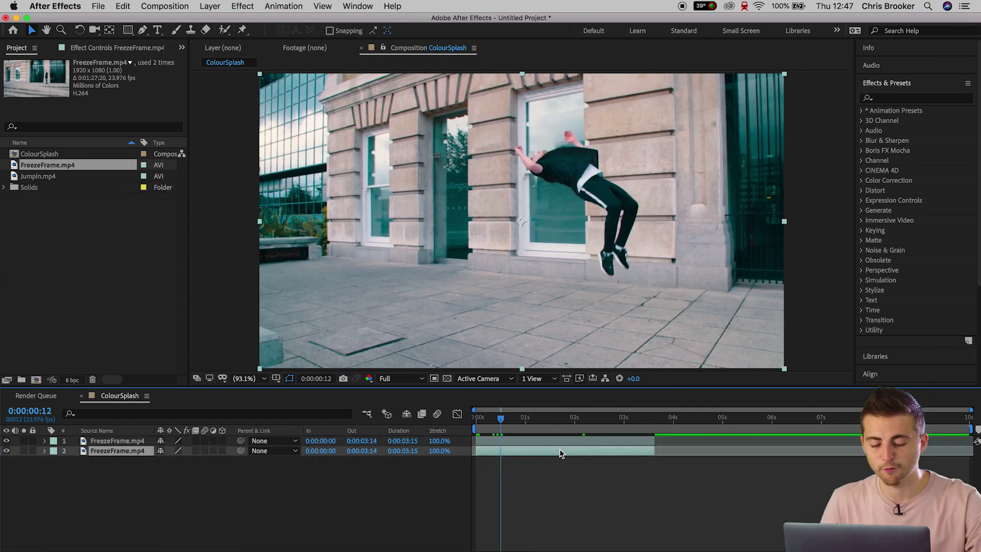
pyautogui.press('super+Up')
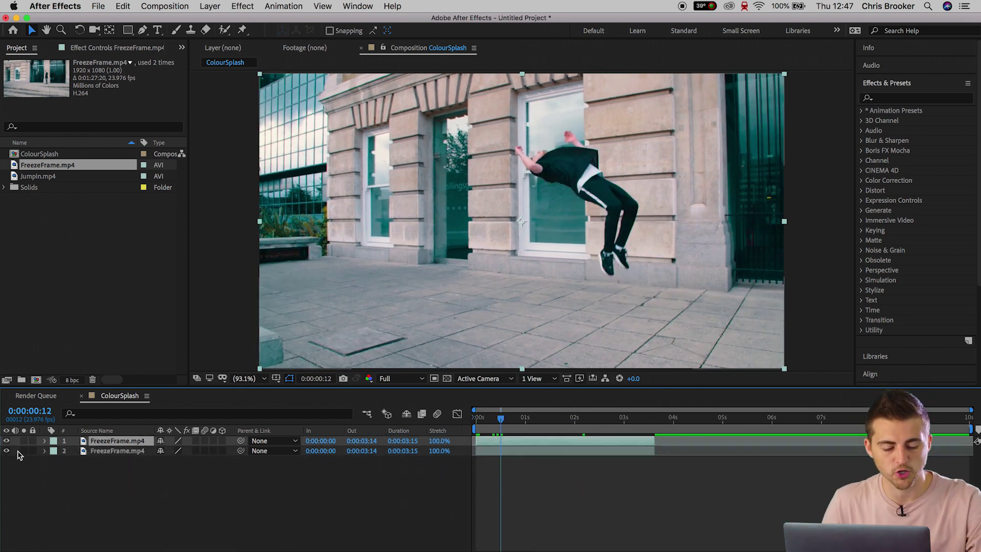
pyautogui.click(6, 441)
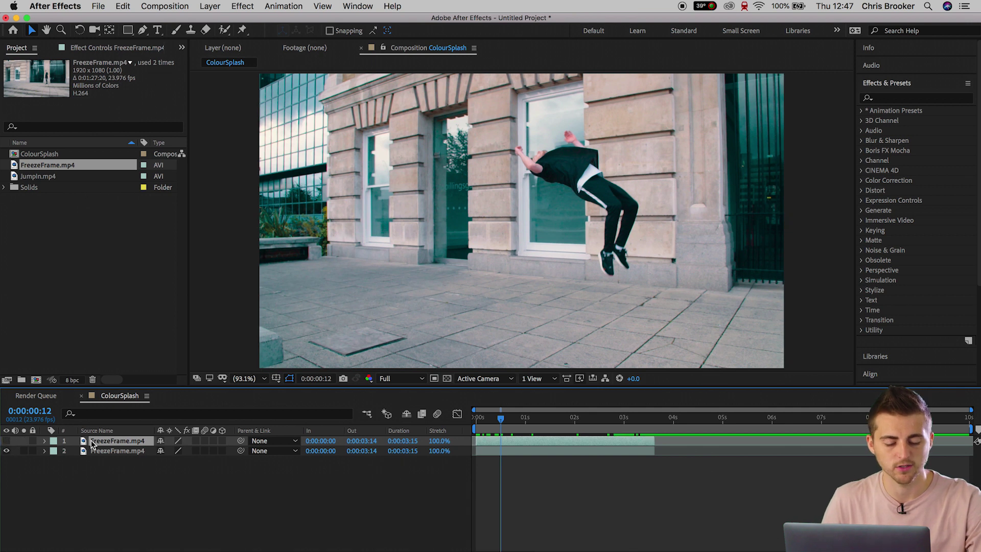
pyautogui.click(125, 452)
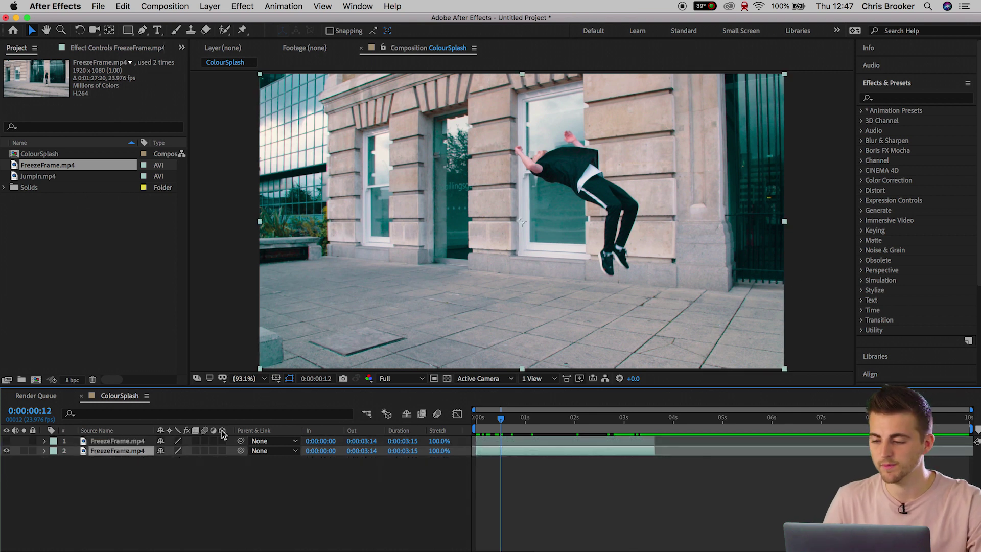
# - Apply Hue/Saturation to the lower copy with Master Saturation at -100
pyautogui.click(908, 98)
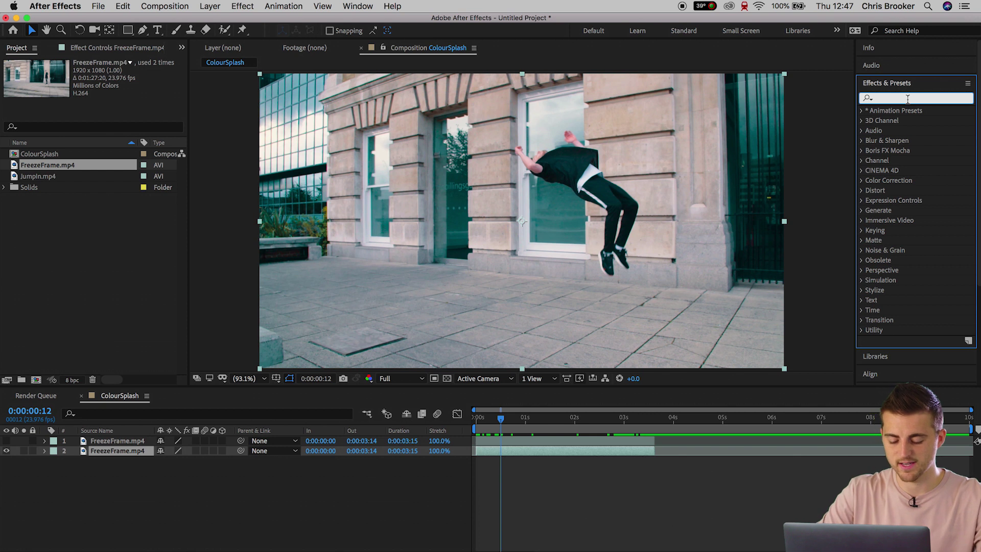
pyautogui.write('hue')
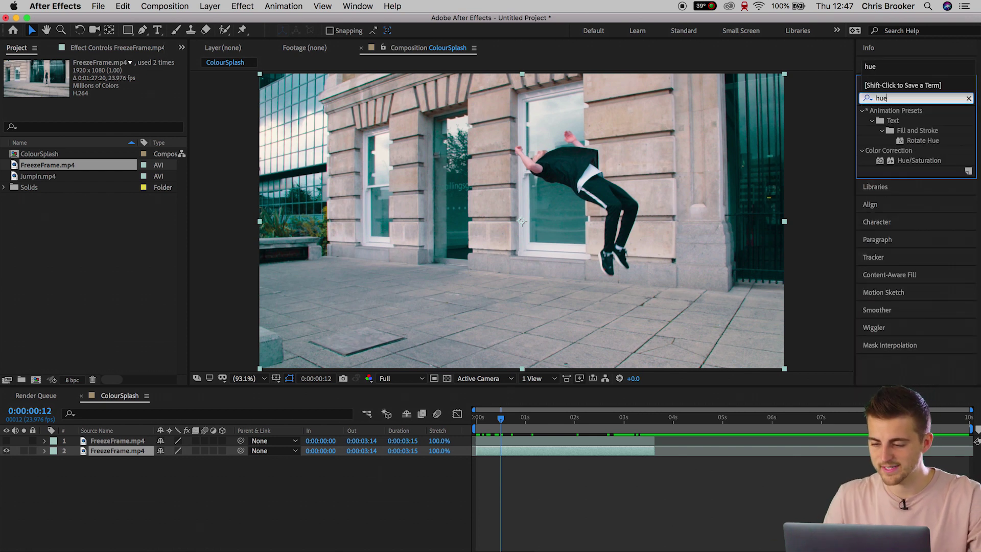
pyautogui.click(925, 163)
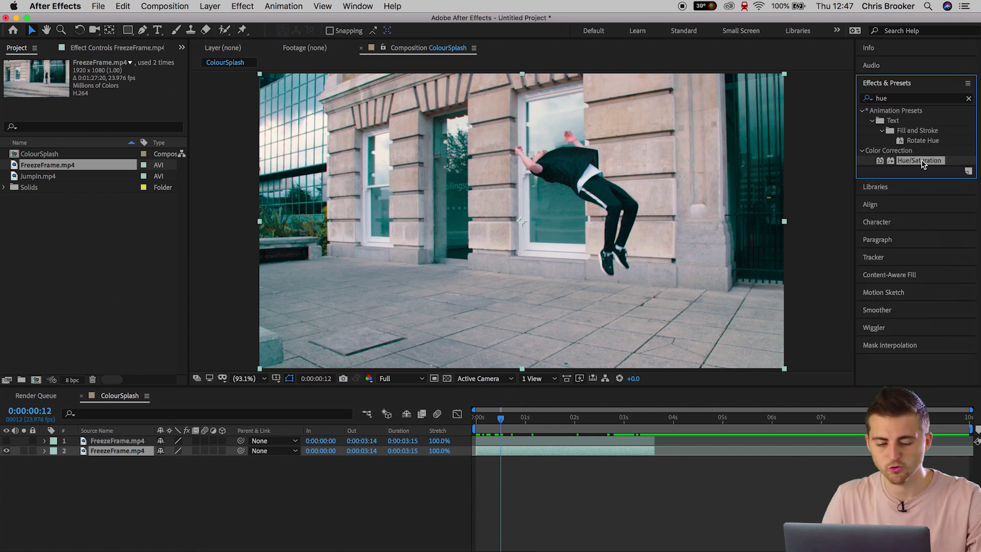
pyautogui.moveTo(215, 390); pyautogui.dragTo(134, 452)
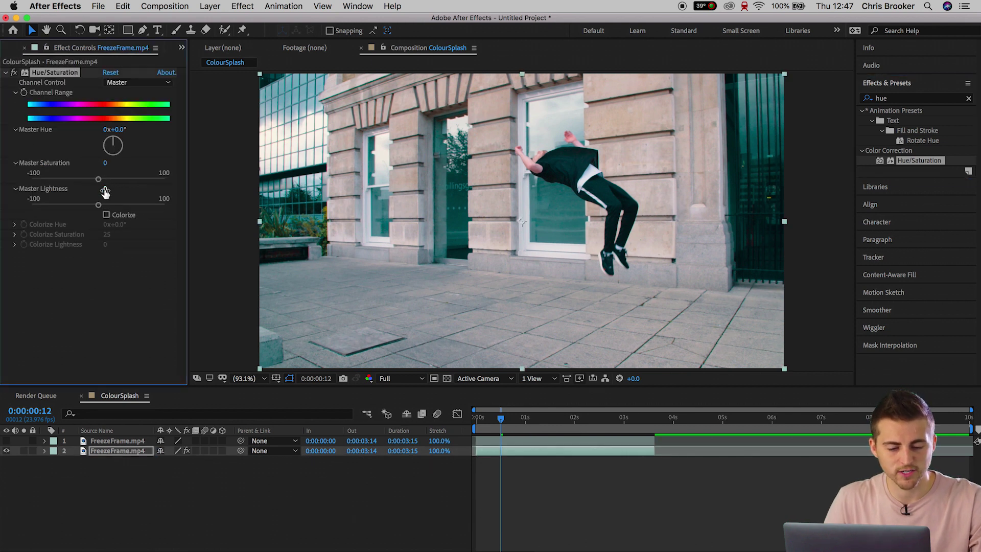
pyautogui.moveTo(98, 179); pyautogui.dragTo(26, 184)
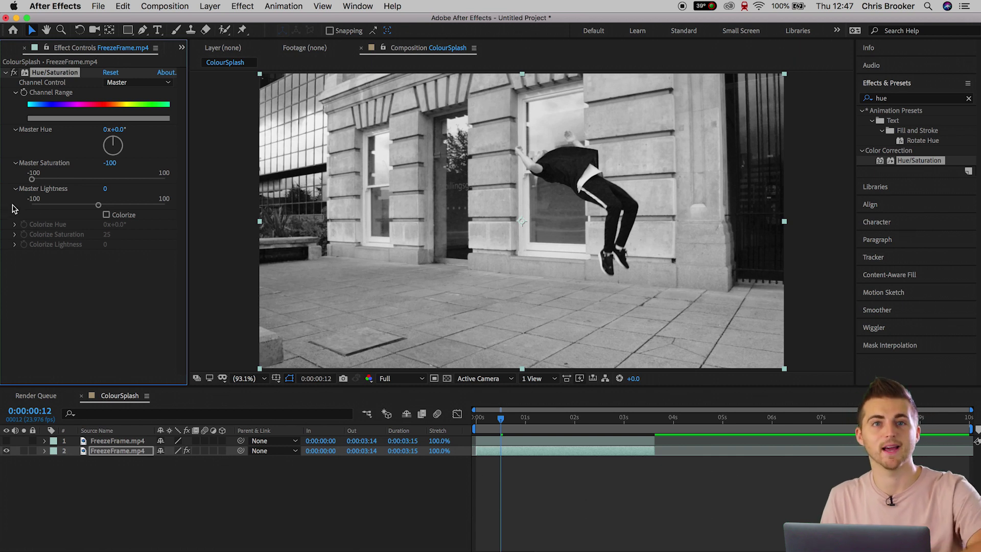
pyautogui.click(109, 442)
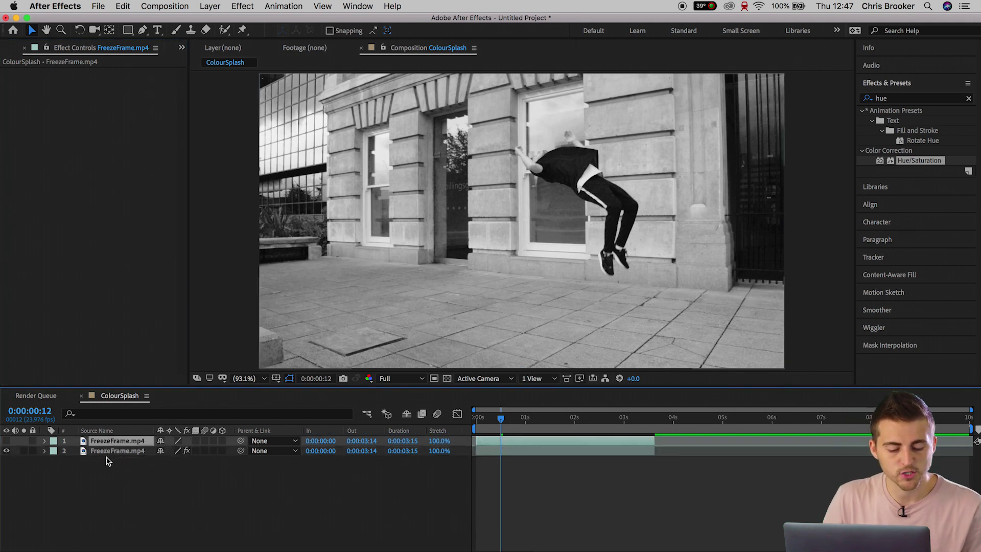
# - Hide the black-and-white layer and rename the top layer Colour Splash
pyautogui.click(6, 451)
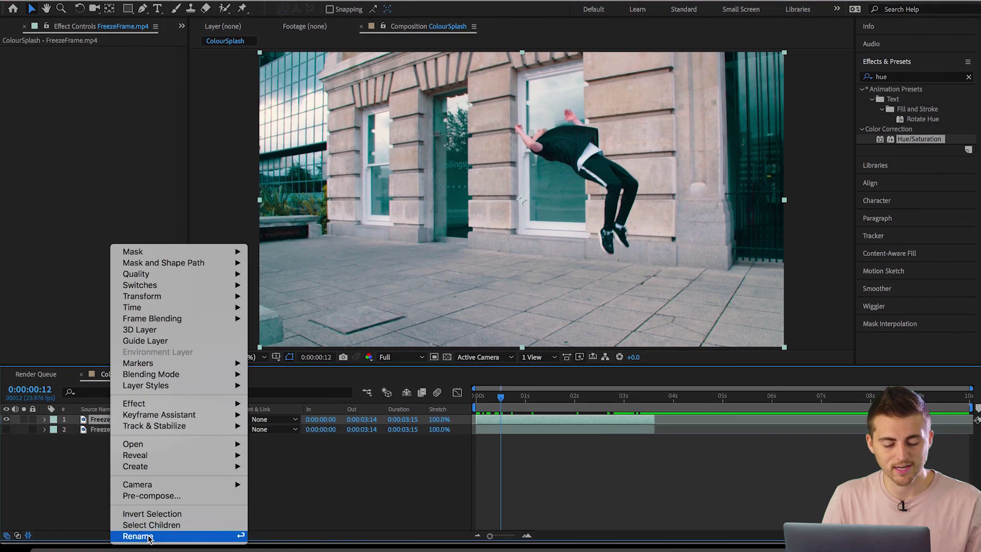
pyautogui.click(149, 536)
pyautogui.write('Colour Splash')
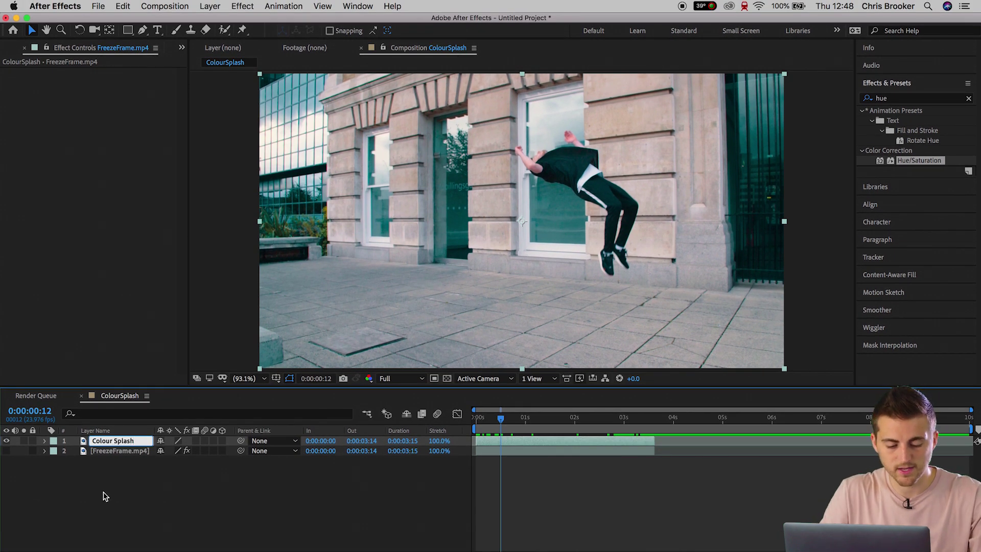
pyautogui.click(104, 497)
# - Rename the lower layer Background BandW
pyautogui.click(121, 452)
pyautogui.rightClick(109, 455)
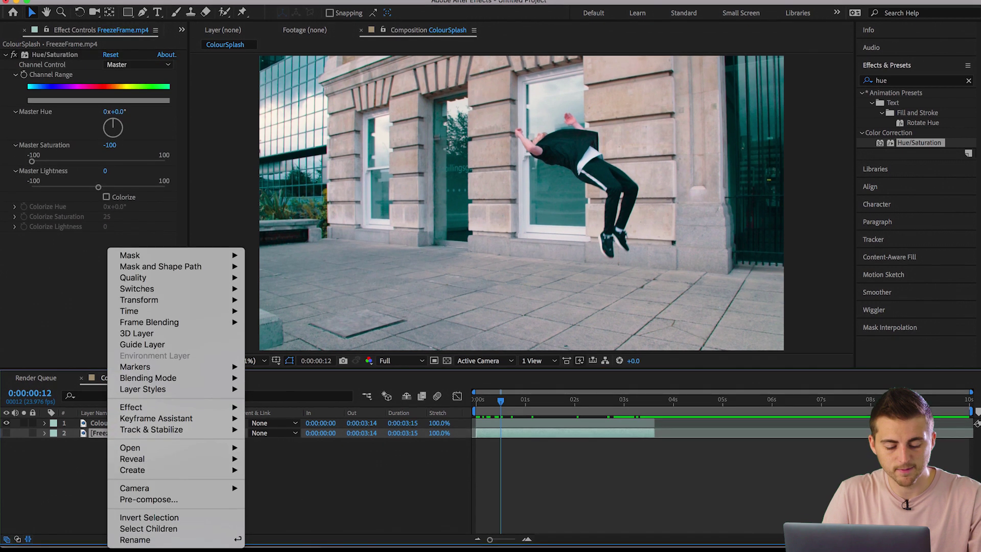
pyautogui.click(153, 537)
pyautogui.write('Background BandW')
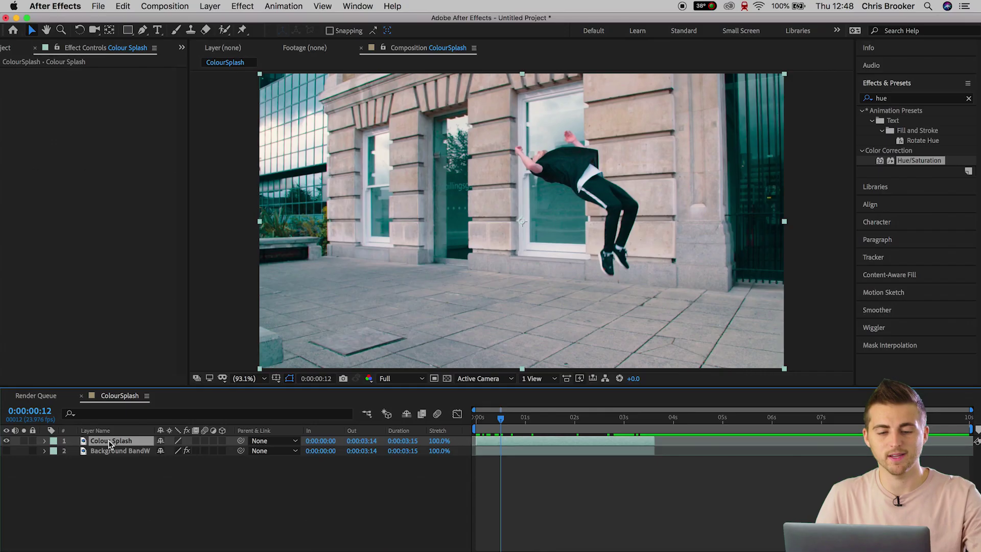
# - On the Colour Splash layer's first frame, paint a Roto Brush stroke from the man's shirt to his feet
pyautogui.click(223, 31)
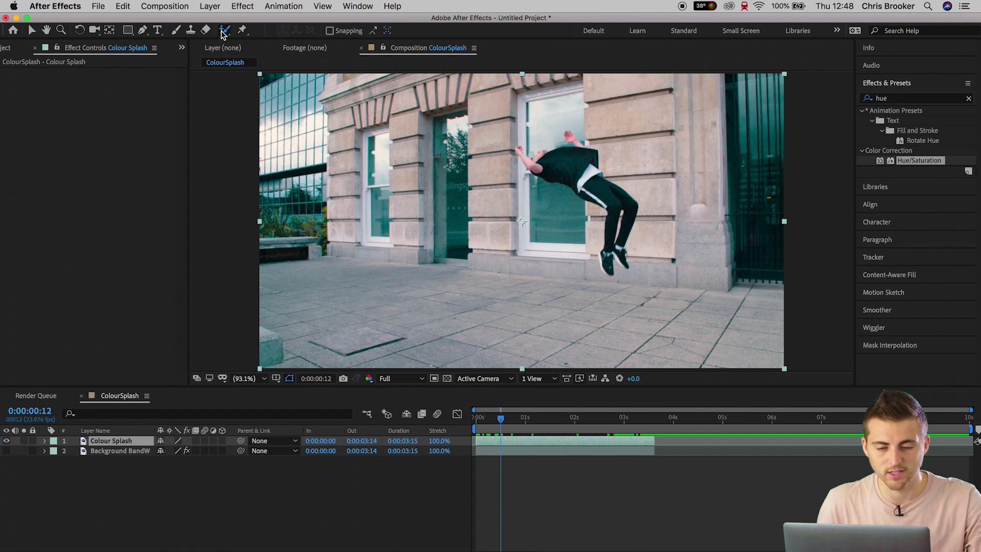
pyautogui.doubleClick(603, 201)
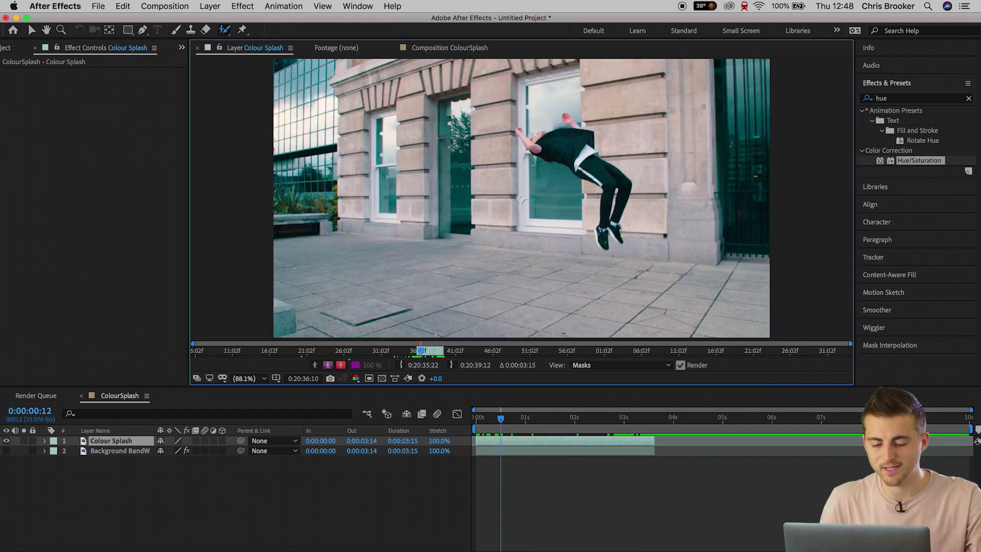
pyautogui.press('Home')
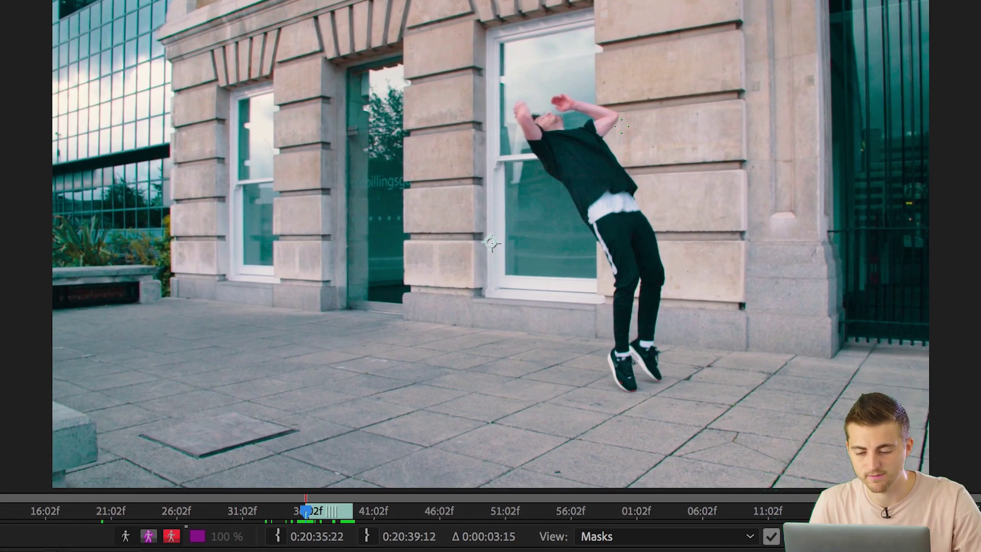
pyautogui.moveTo(592, 145); pyautogui.dragTo(612, 187)
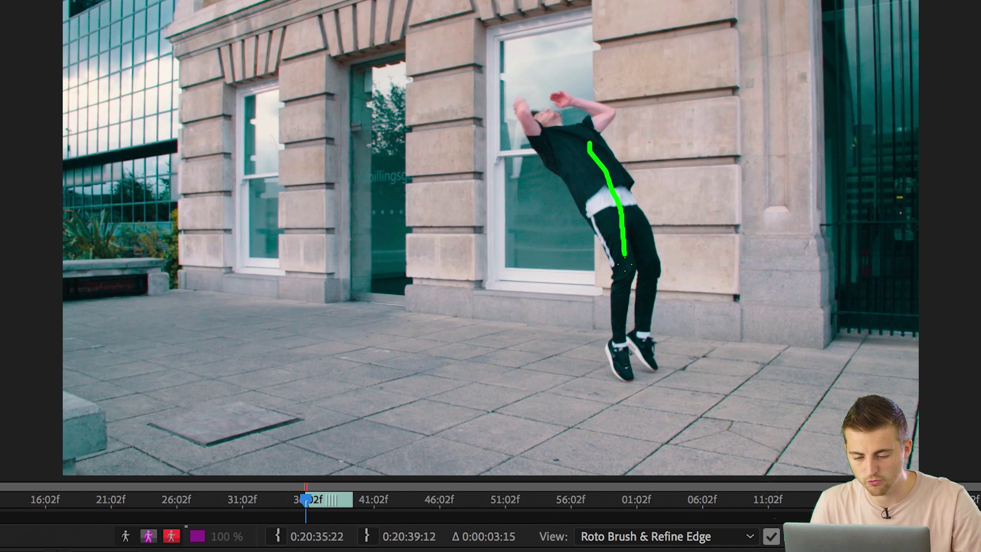
pyautogui.moveTo(624, 337); pyautogui.dragTo(624, 358)
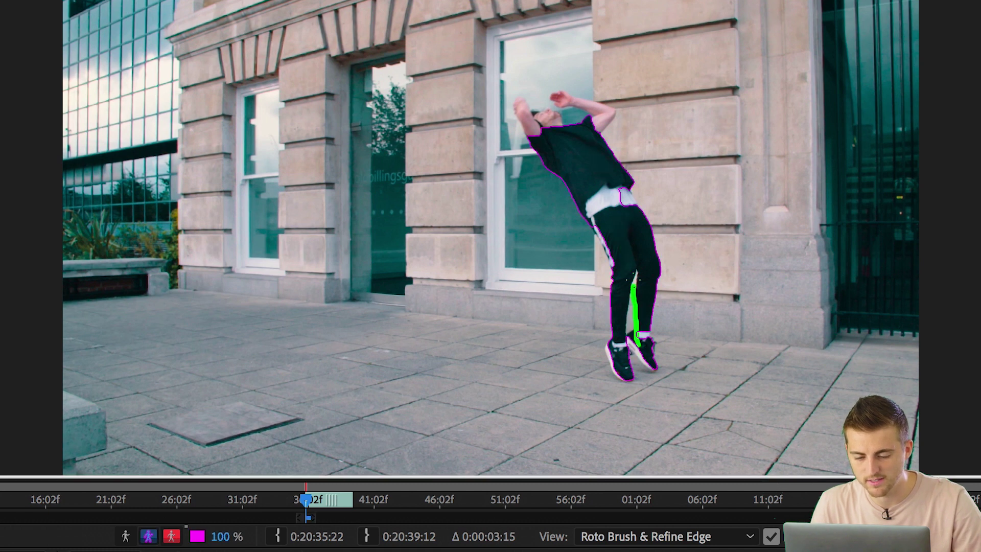